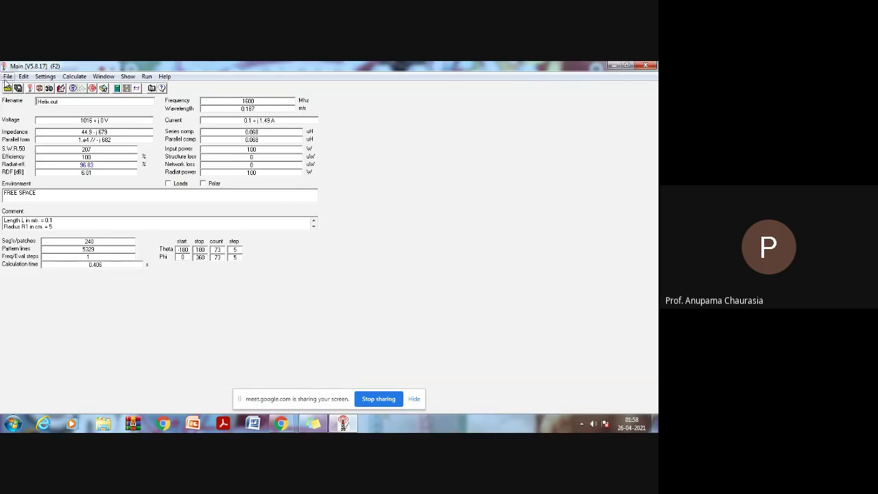
# - Start a new, empty model in the NEC editor
pyautogui.press('F6')
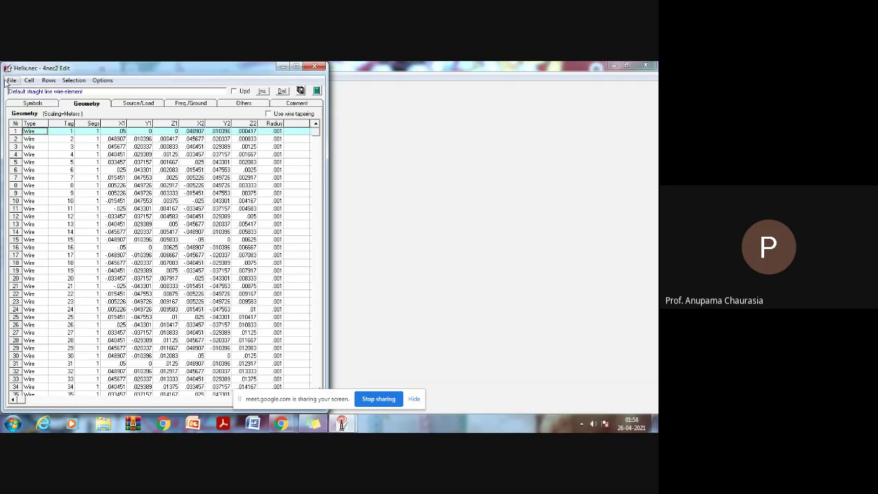
pyautogui.click(11, 81)
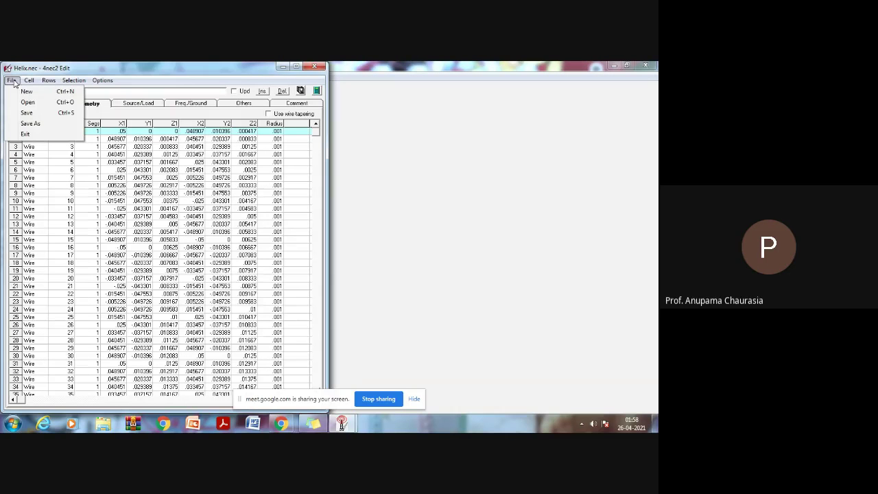
pyautogui.click(18, 93)
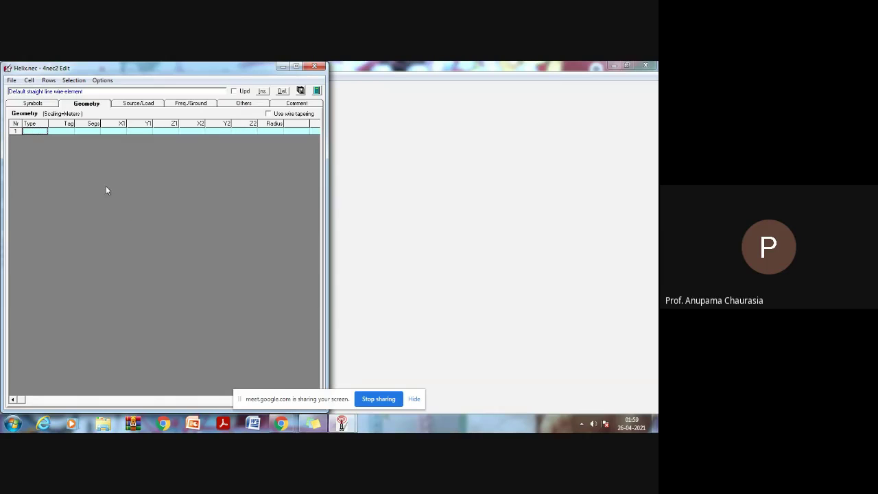
# - Save the new model as h2.nec
pyautogui.click(12, 80)
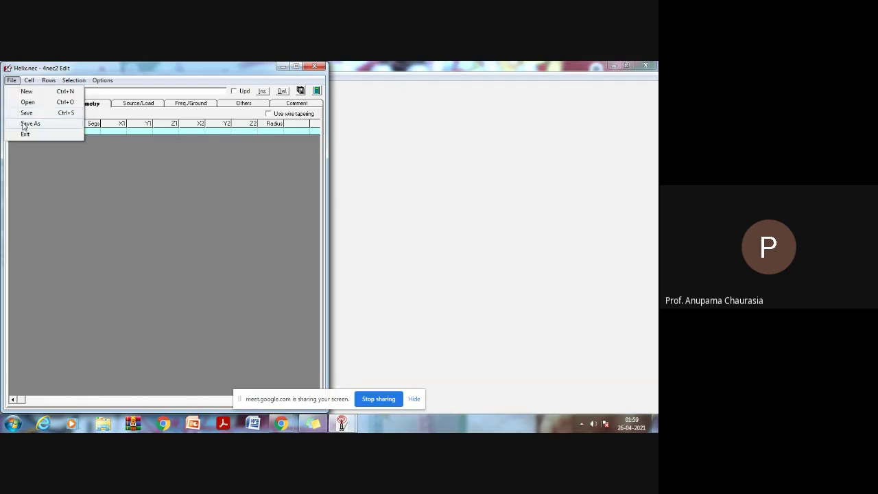
pyautogui.click(26, 124)
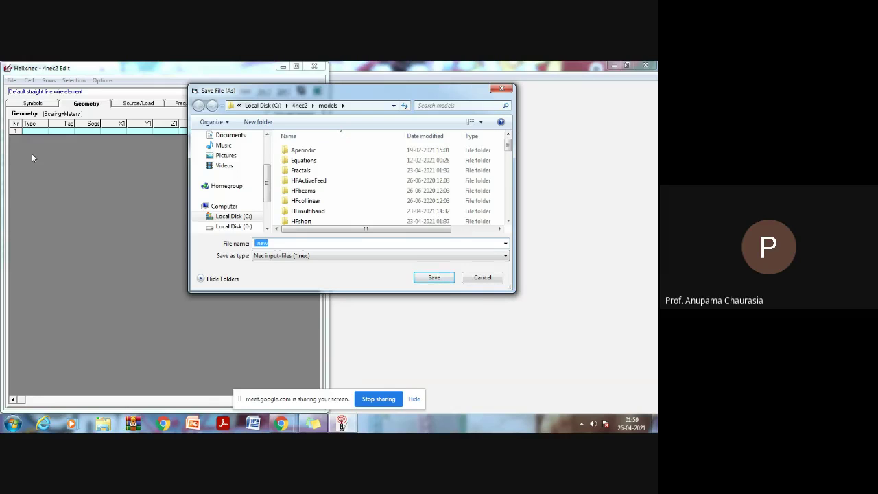
pyautogui.write('h')
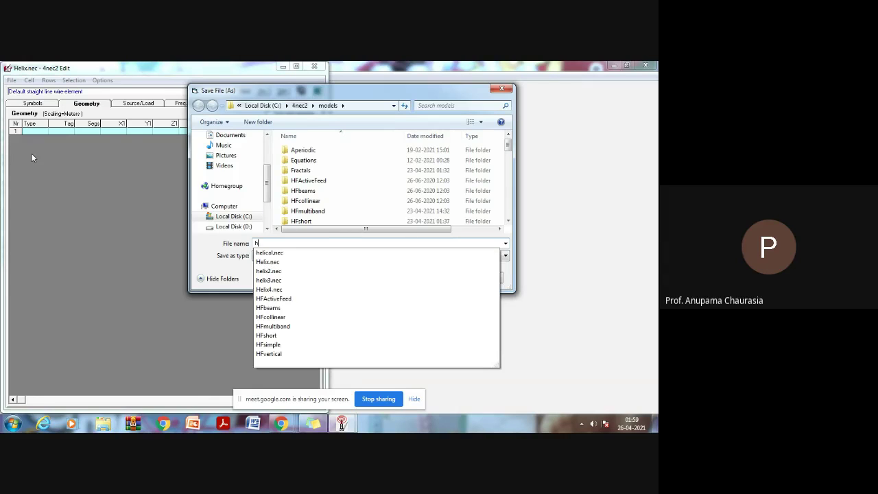
pyautogui.write('2')
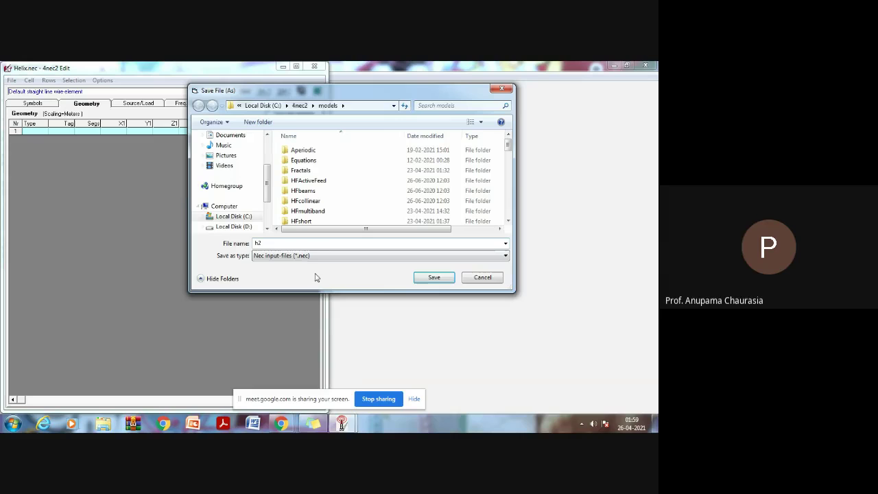
pyautogui.click(434, 278)
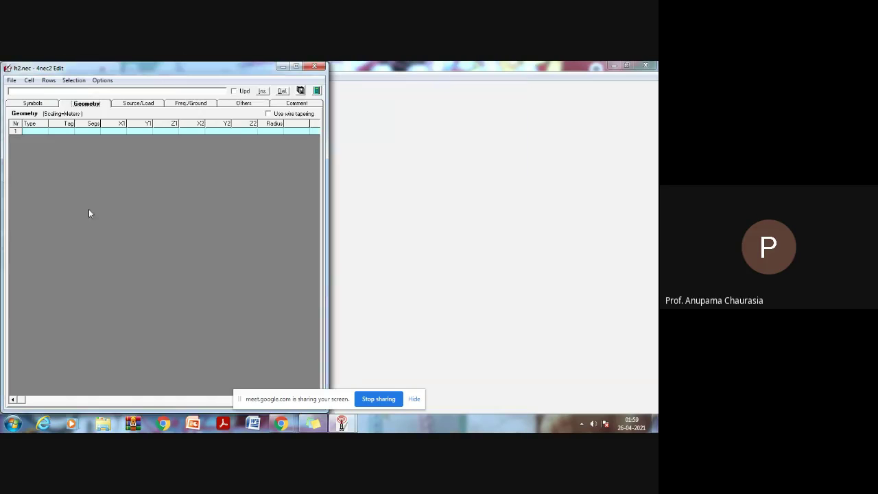
# - Change the model frequency from 299.8 MHz to 300 MHz in the Freq./Ground settings
pyautogui.click(187, 104)
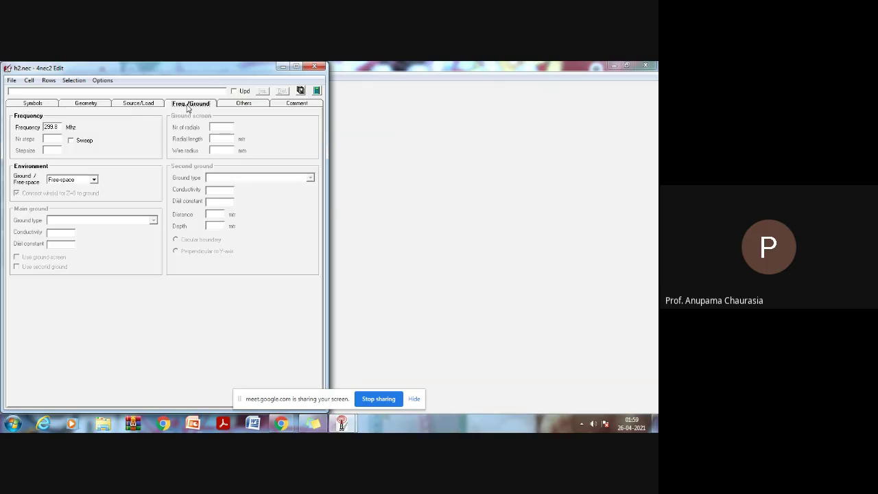
pyautogui.click(52, 127)
pyautogui.doubleClick(53, 127)
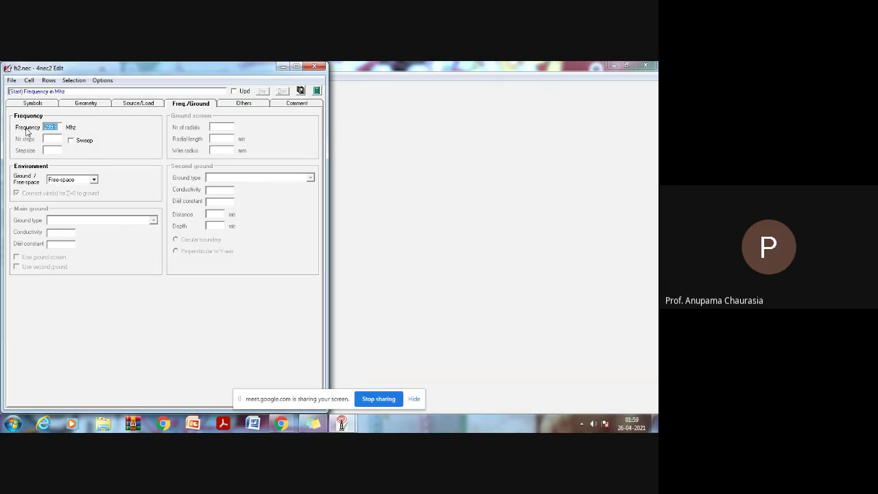
pyautogui.write('300')
# - Define the symbol lamda in row 1 of the Symbols table, then return to Geometry
pyautogui.click(24, 105)
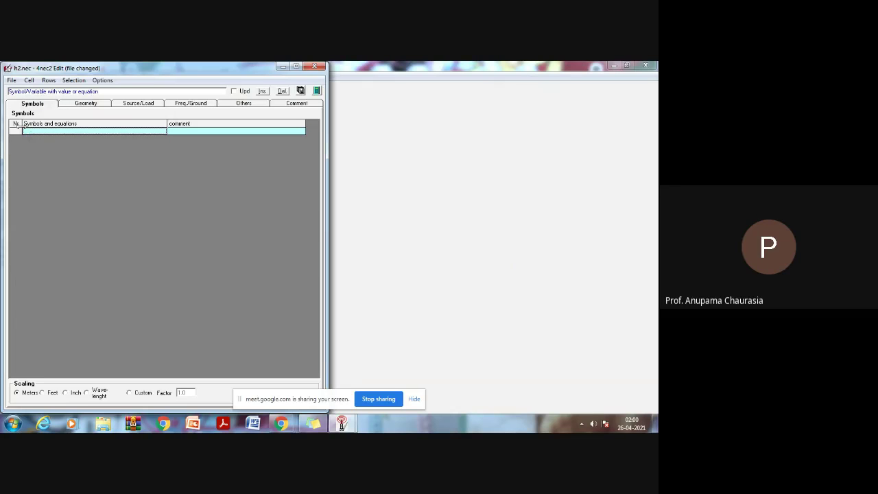
pyautogui.click(25, 131)
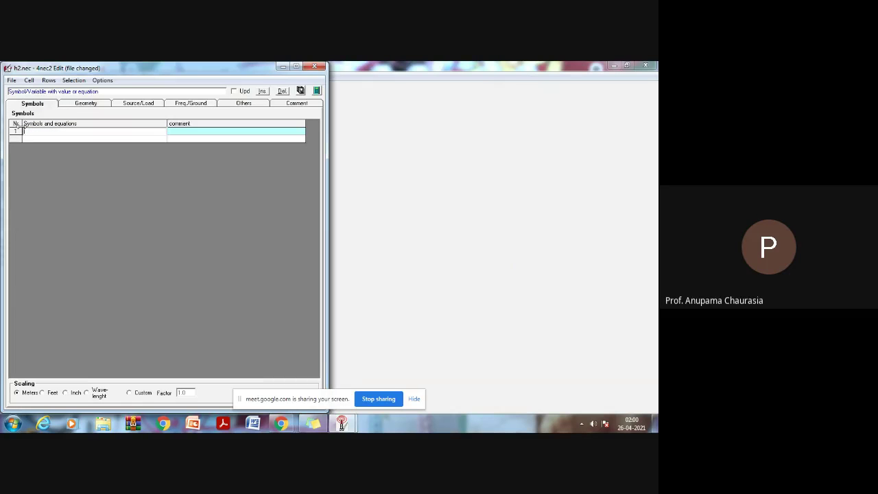
pyautogui.write('lamda=1')
pyautogui.click(83, 104)
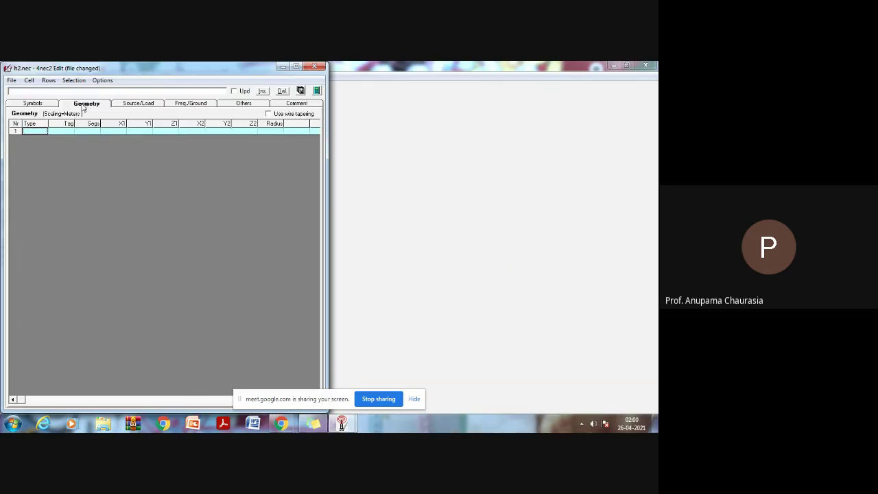
# - Make geometry row 1 a Helix with tag 1, 100 segments and lamda/4 turn spacing
pyautogui.click(41, 131)
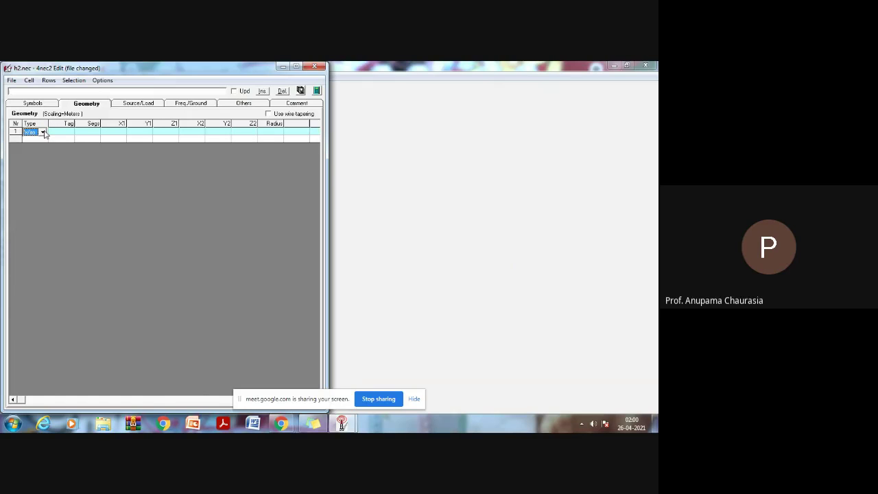
pyautogui.click(42, 133)
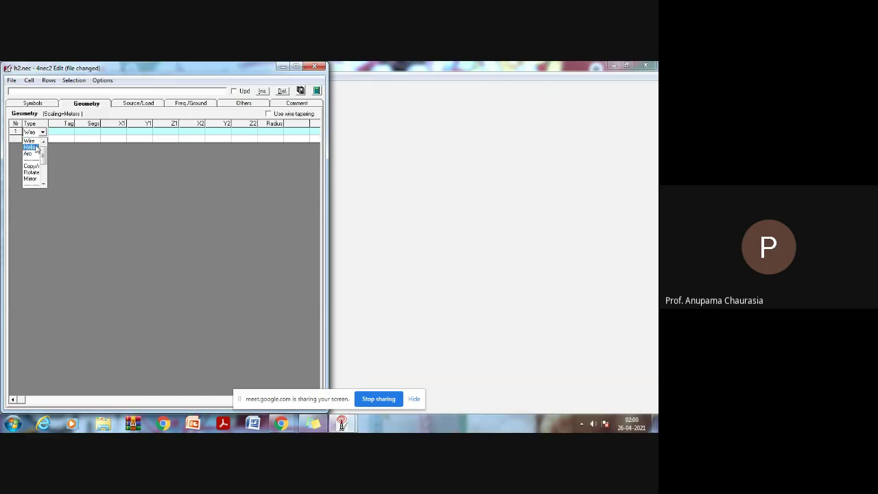
pyautogui.click(33, 147)
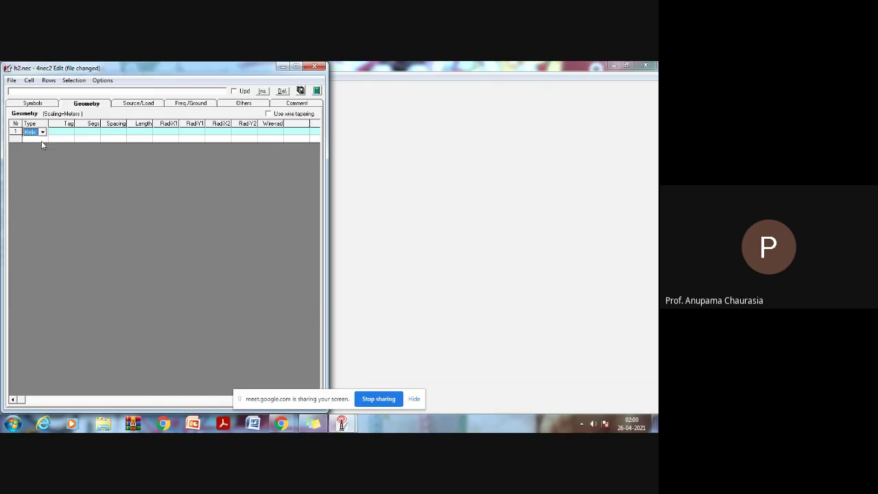
pyautogui.click(55, 132)
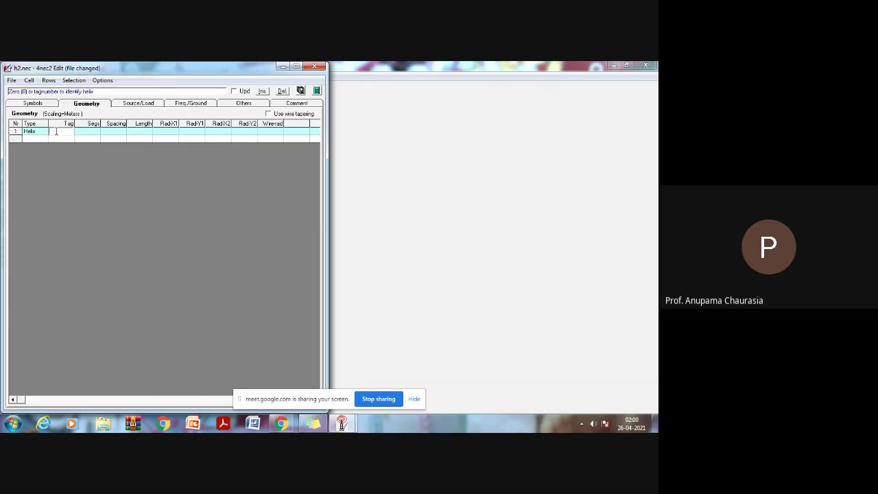
pyautogui.write('1')
pyautogui.click(90, 131)
pyautogui.write('1')
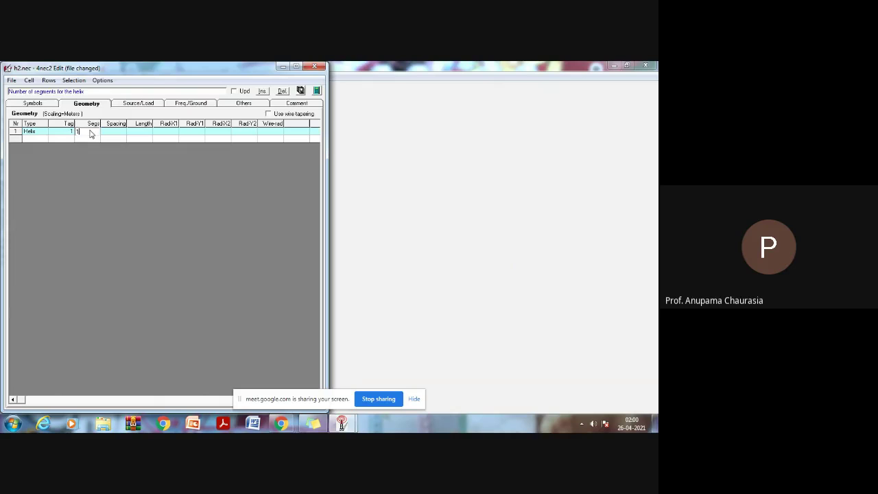
pyautogui.write('00')
pyautogui.click(119, 131)
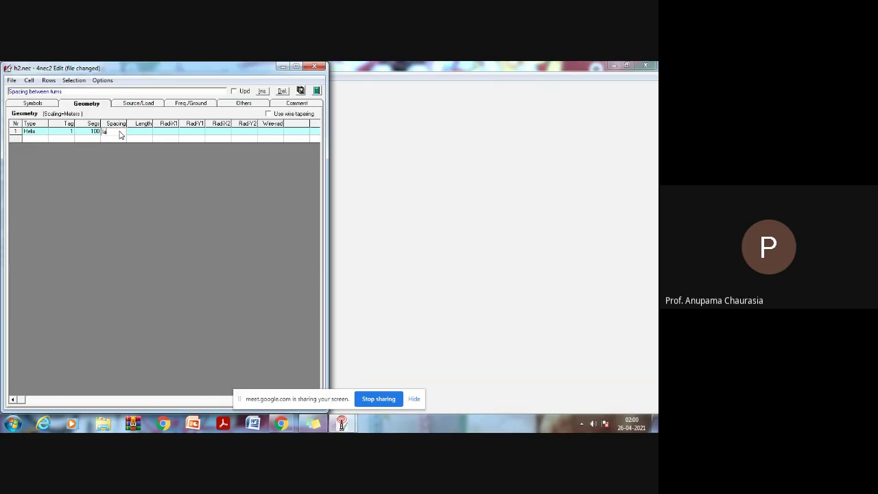
pyautogui.write('mda/')
pyautogui.write('4')
# - Give the helix length 3, all four end radii 0.2 and wire radius 0.0001
pyautogui.click(146, 132)
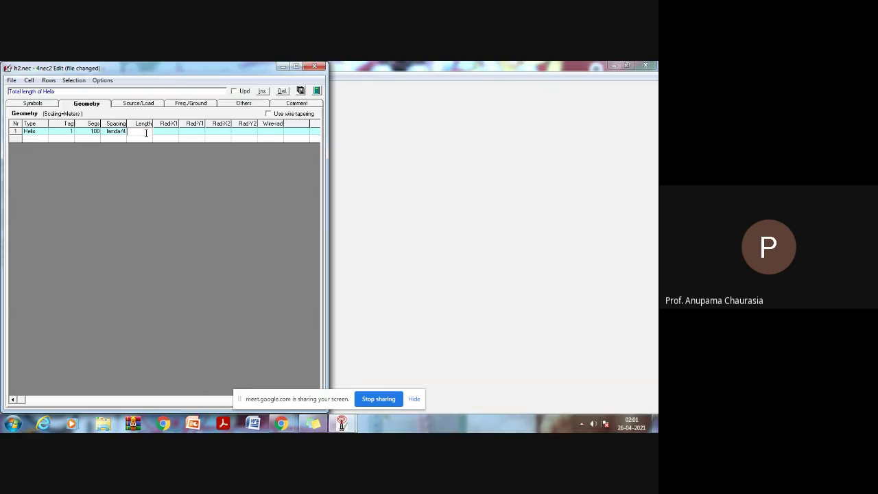
pyautogui.write('3')
pyautogui.click(170, 133)
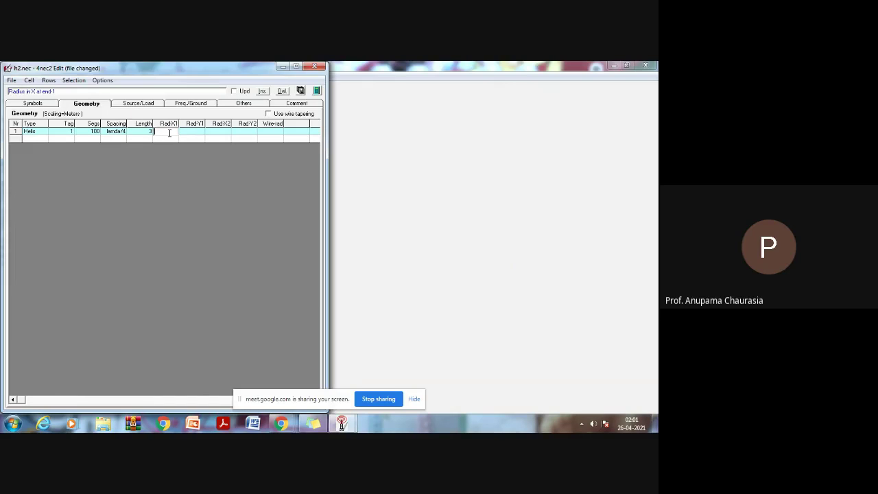
pyautogui.write('0.2')
pyautogui.click(198, 132)
pyautogui.write('0.')
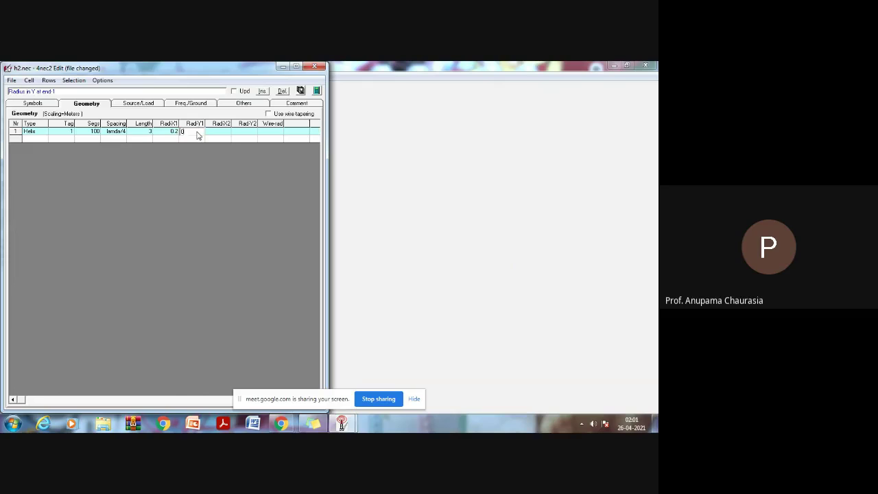
pyautogui.write('2')
pyautogui.click(215, 133)
pyautogui.write('0')
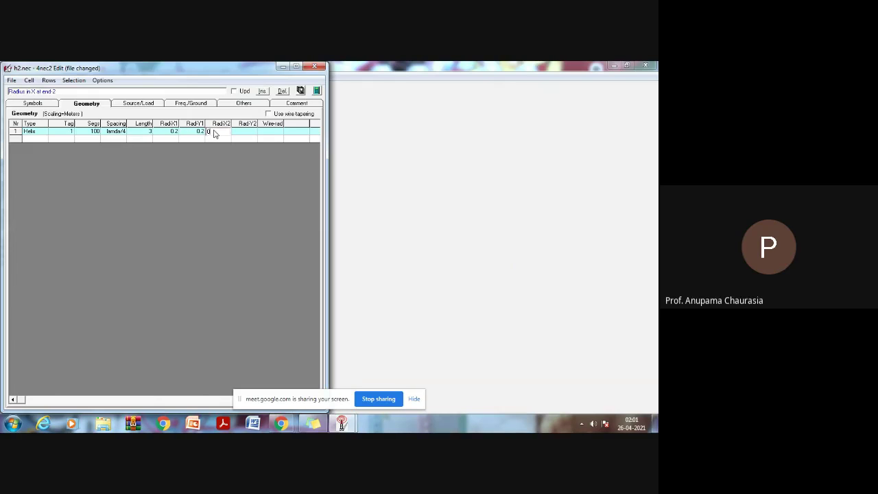
pyautogui.write('.2')
pyautogui.click(252, 133)
pyautogui.write('0.')
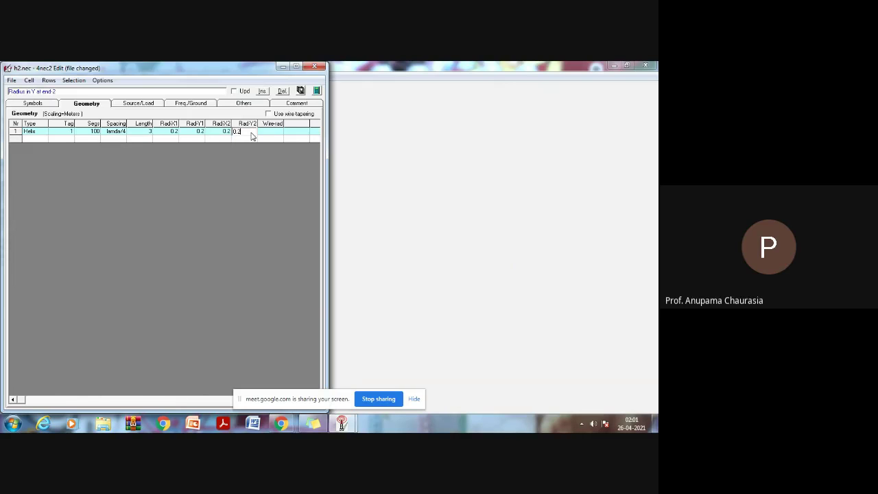
pyautogui.write('2')
pyautogui.click(270, 132)
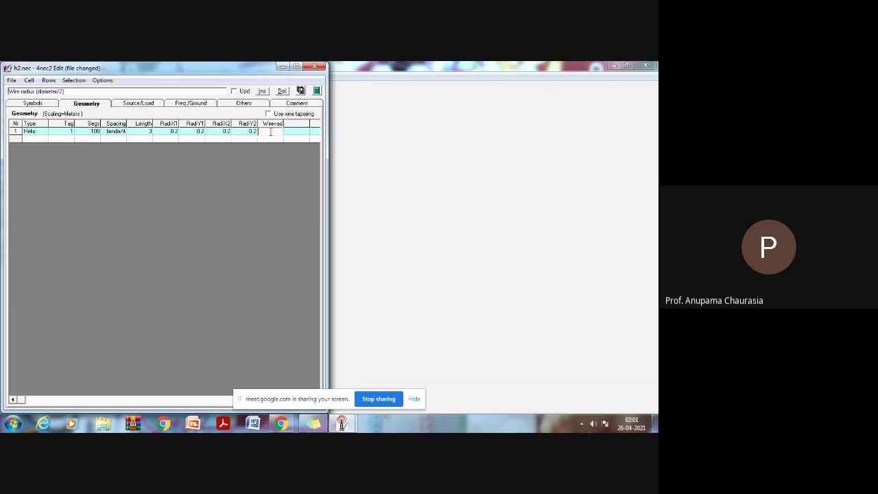
pyautogui.write('0.0001')
# - Add a Voltage-src source on tag 1, segment 1 with real voltage 1
pyautogui.click(130, 104)
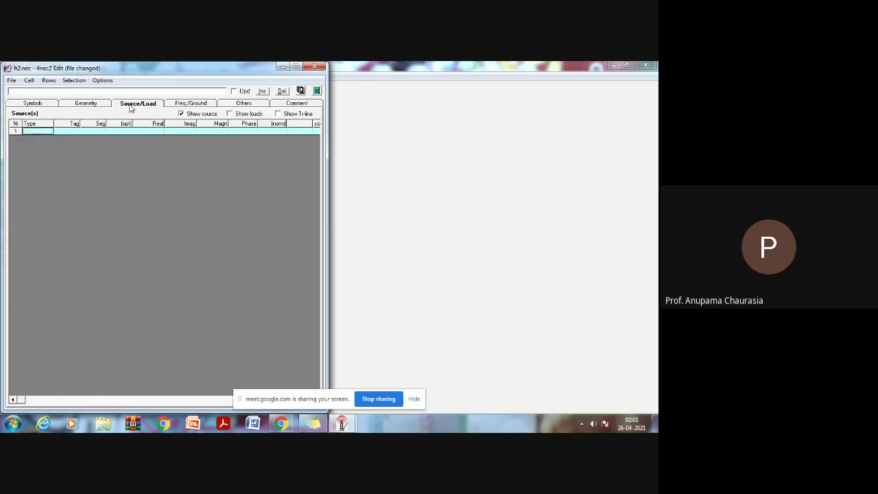
pyautogui.click(41, 130)
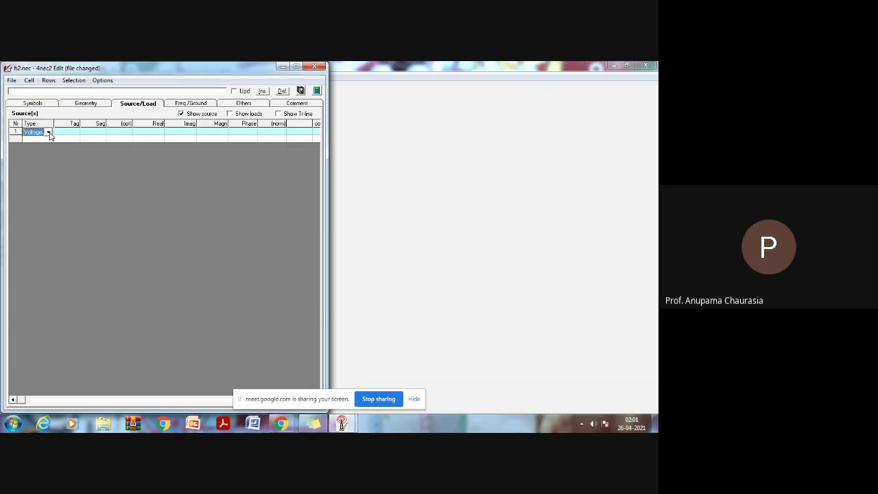
pyautogui.click(49, 133)
pyautogui.click(38, 141)
pyautogui.click(69, 132)
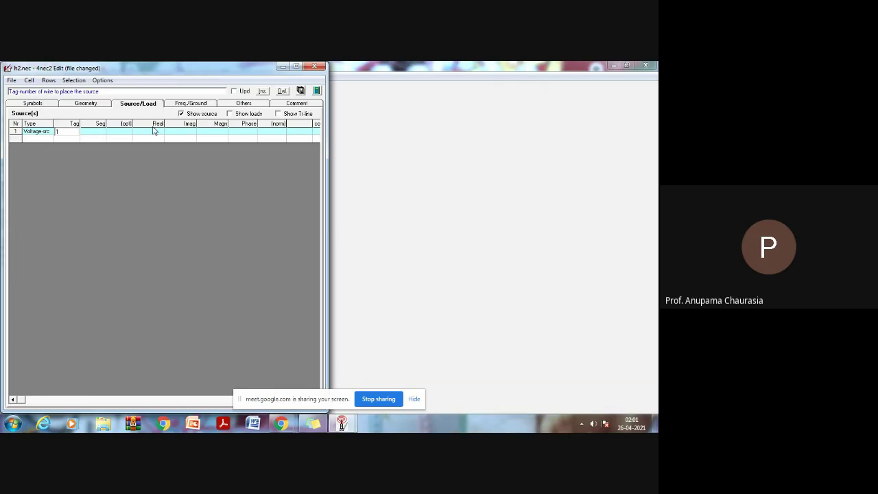
pyautogui.click(99, 130)
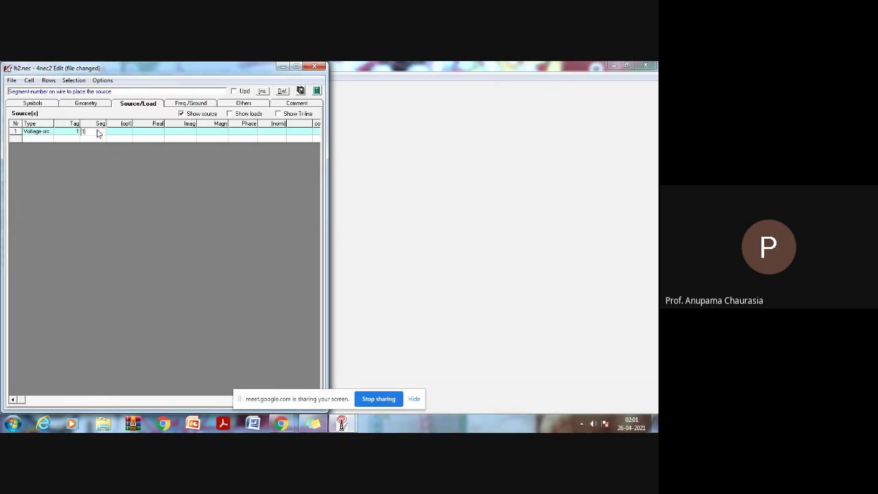
pyautogui.write('1')
pyautogui.click(143, 132)
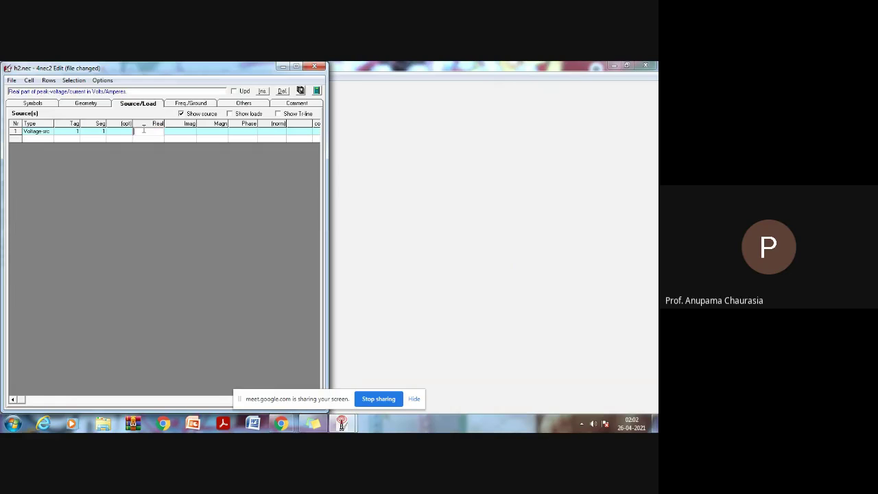
pyautogui.click(184, 132)
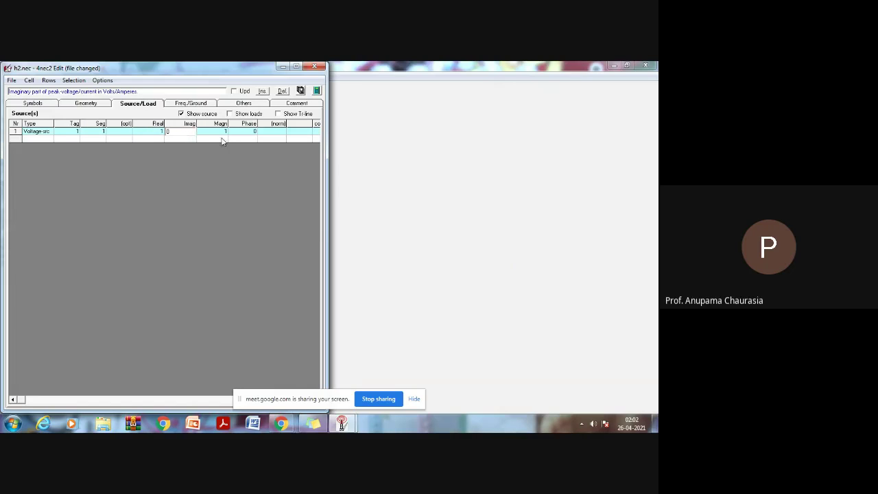
# - Save h2.nec and open it in the main results window
pyautogui.click(234, 106)
pyautogui.click(203, 107)
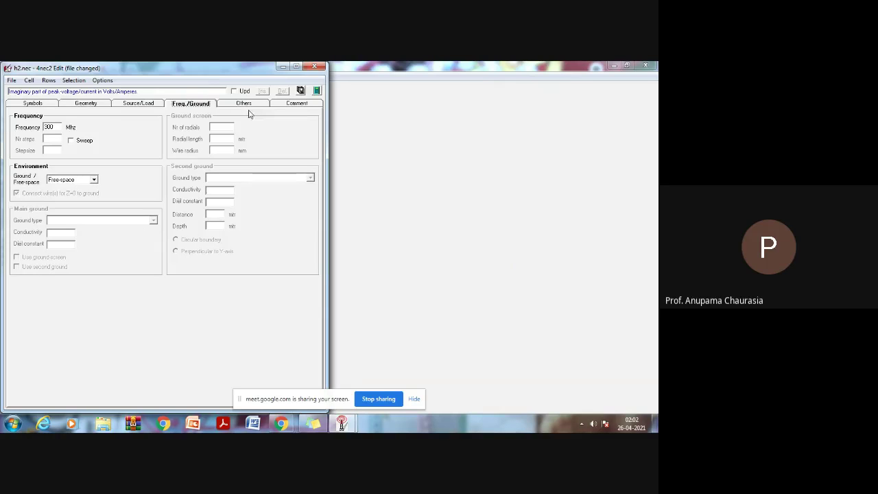
pyautogui.click(301, 91)
pyautogui.click(317, 91)
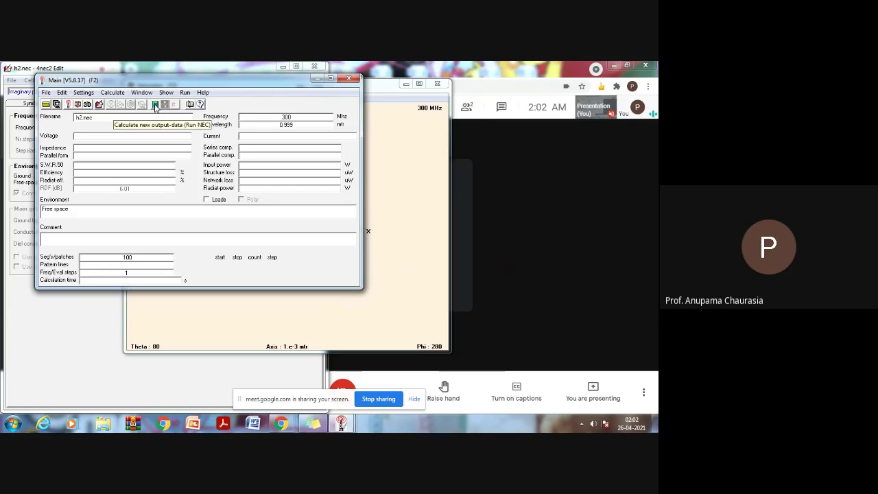
# - Run the free-space far-field pattern calculation, dismissing the segment-check warning
pyautogui.click(155, 104)
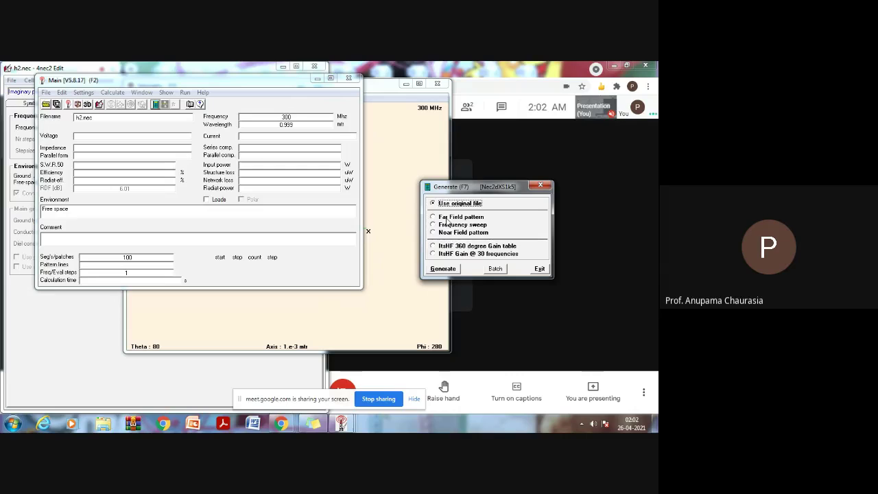
pyautogui.click(446, 218)
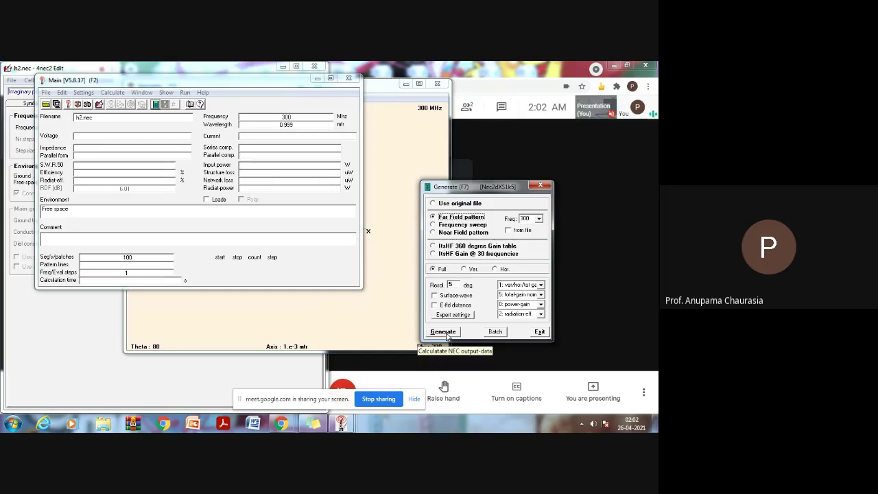
pyautogui.click(444, 333)
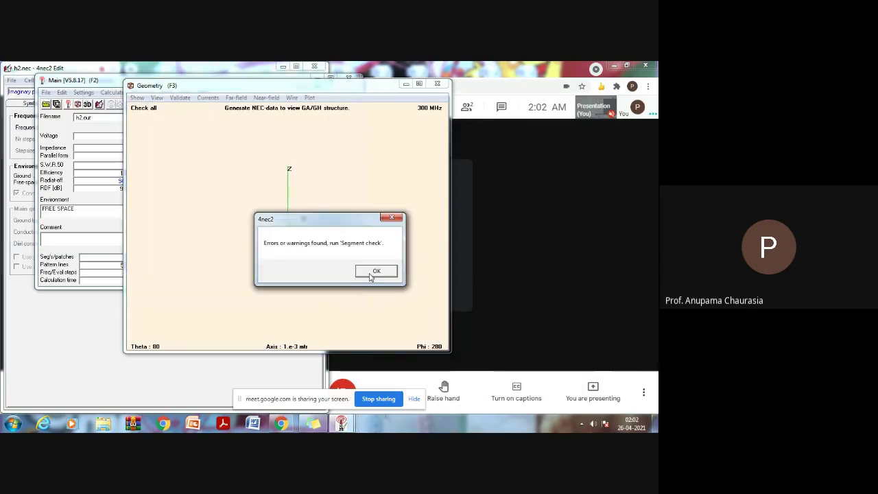
pyautogui.click(376, 271)
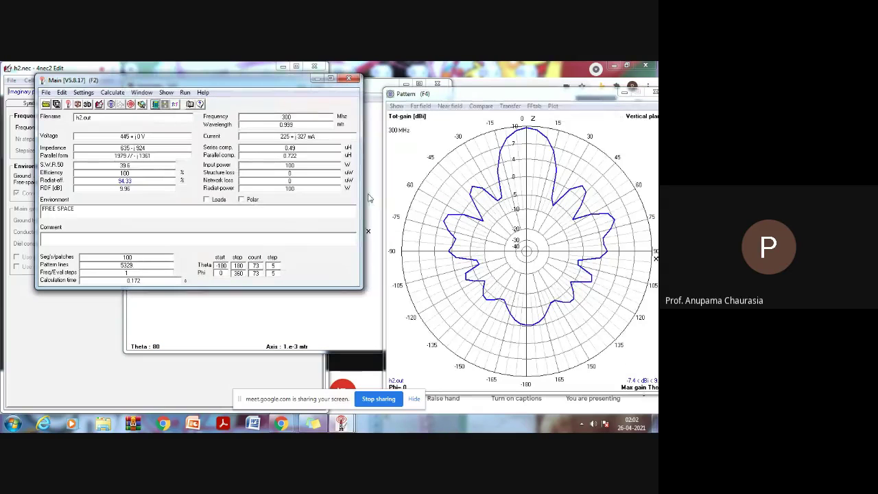
# - Rotate and zoom the helix in the Geometry window, then minimize it
pyautogui.click(269, 322)
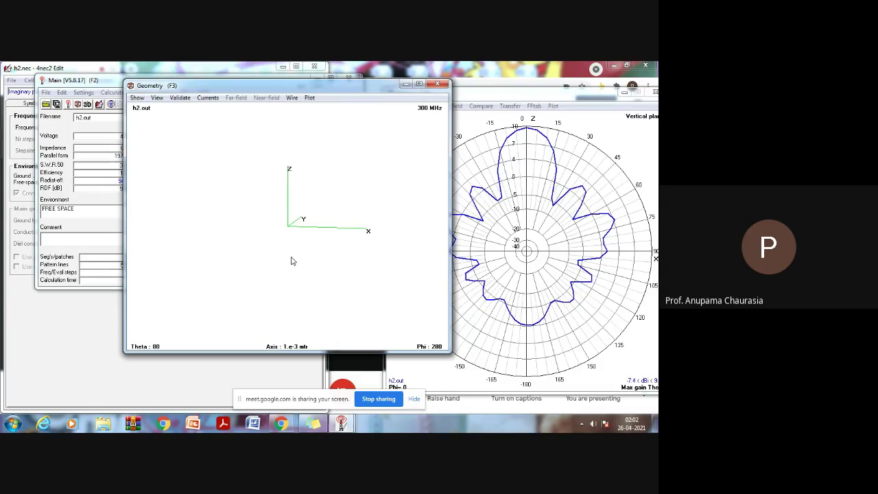
pyautogui.moveTo(323, 198)
pyautogui.mouseDown()
pyautogui.moveTo(325, 235)
pyautogui.moveTo(335, 192)
pyautogui.moveTo(336, 200)
pyautogui.mouseUp()
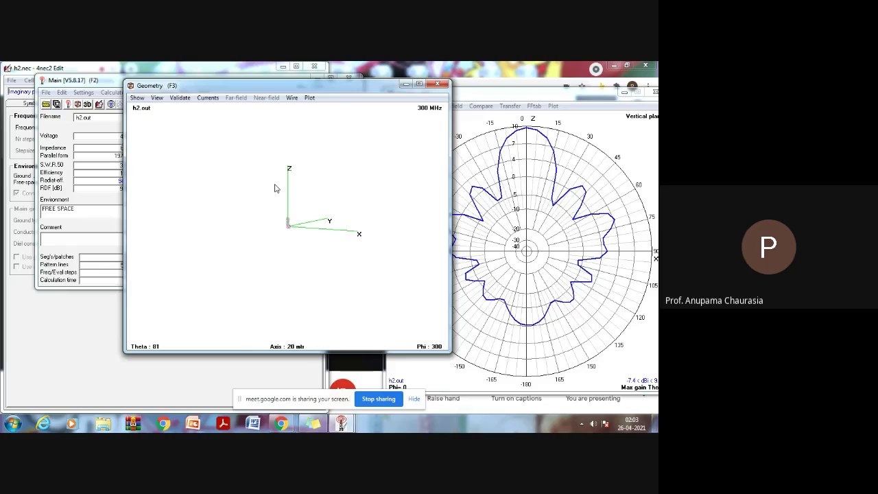
pyautogui.scroll(5, 276, 188)
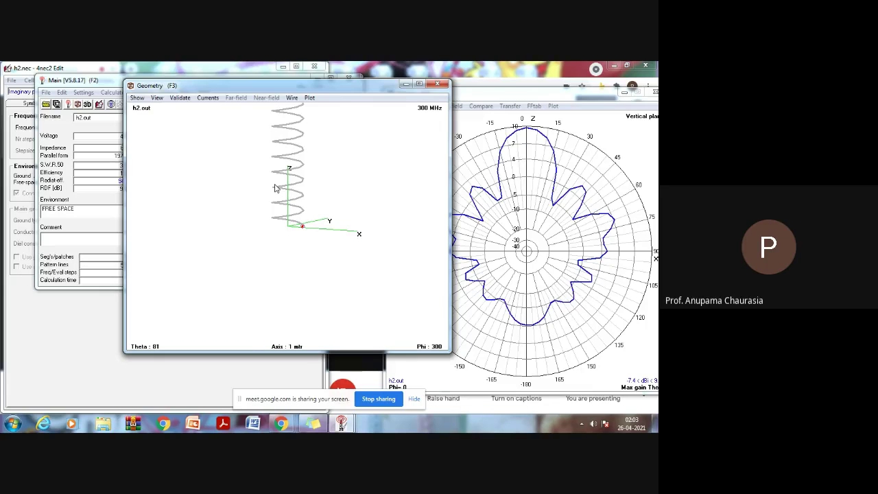
pyautogui.scroll(-1, 275, 188)
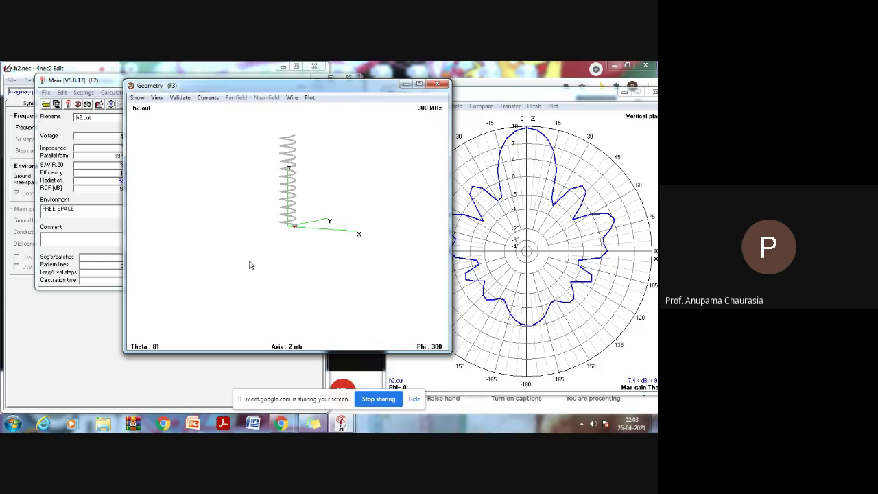
pyautogui.moveTo(329, 182)
pyautogui.mouseDown()
pyautogui.moveTo(345, 259)
pyautogui.moveTo(330, 172)
pyautogui.mouseUp()
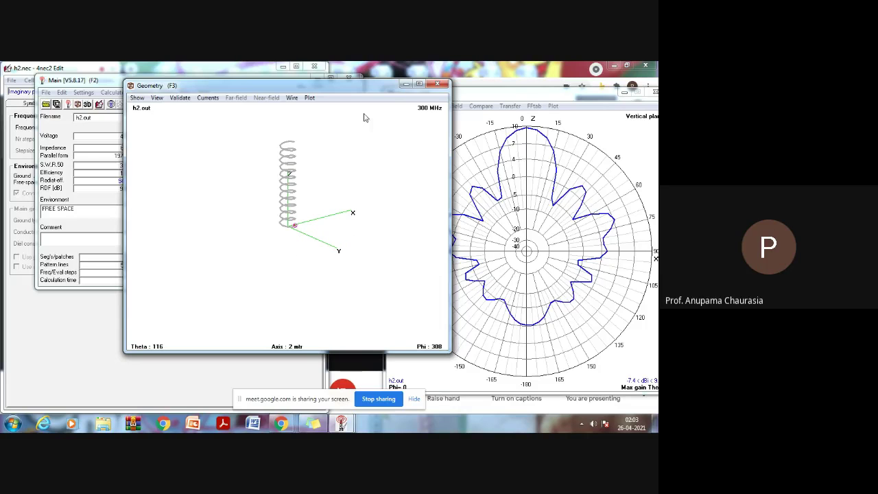
pyautogui.click(407, 87)
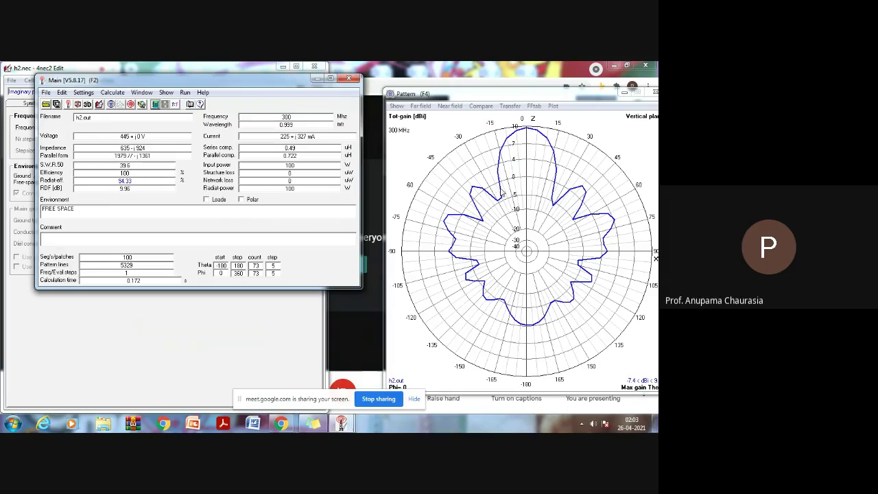
pyautogui.click(87, 106)
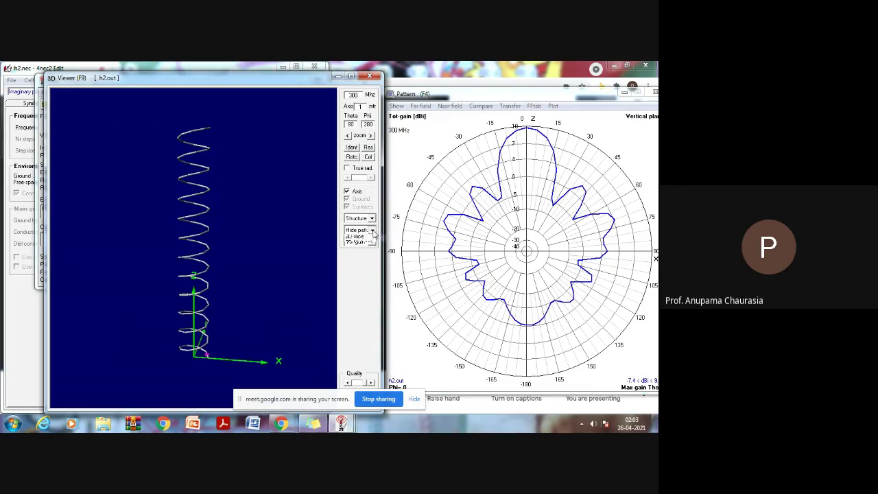
pyautogui.click(371, 230)
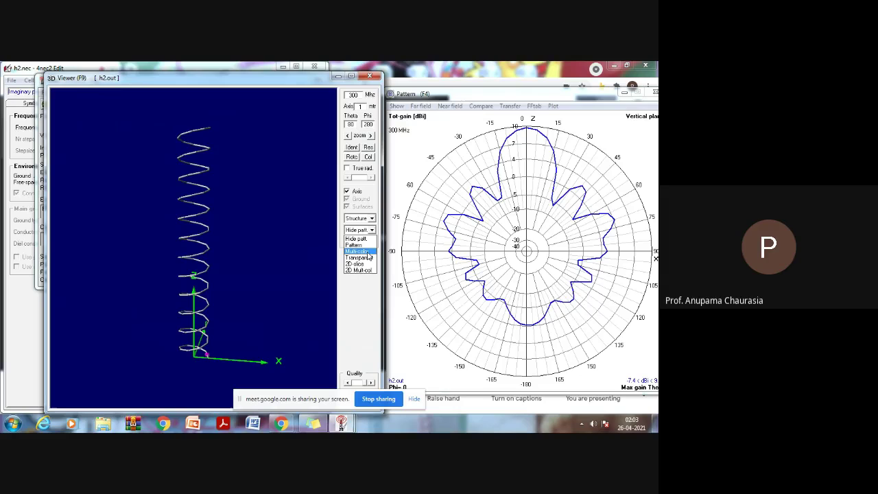
pyautogui.click(368, 252)
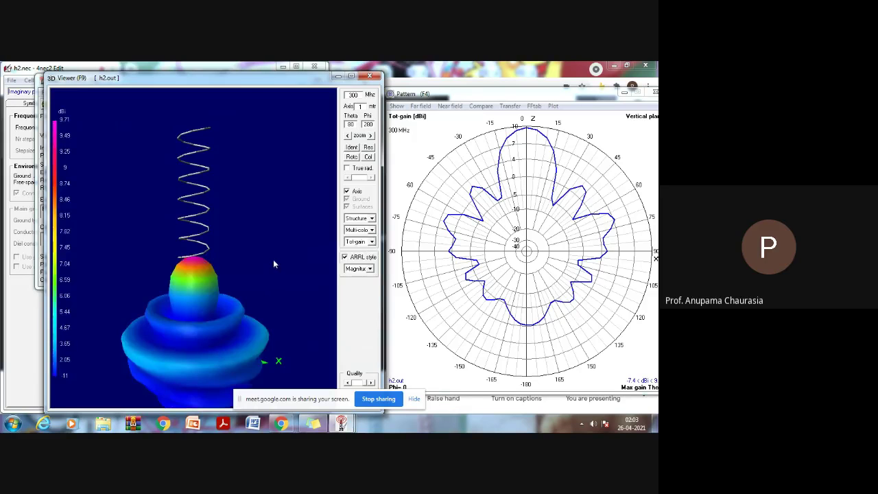
pyautogui.moveTo(273, 259)
pyautogui.mouseDown()
pyautogui.moveTo(274, 209)
pyautogui.moveTo(275, 271)
pyautogui.mouseUp()
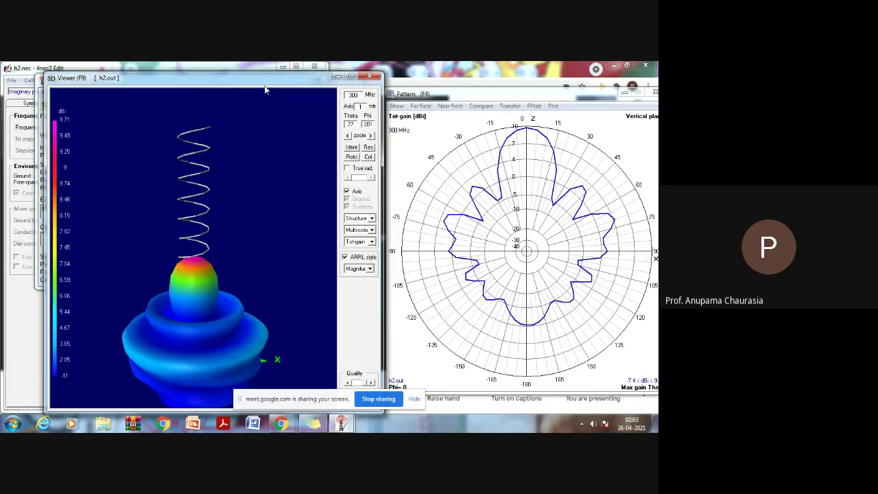
pyautogui.moveTo(261, 231); pyautogui.dragTo(204, 293)
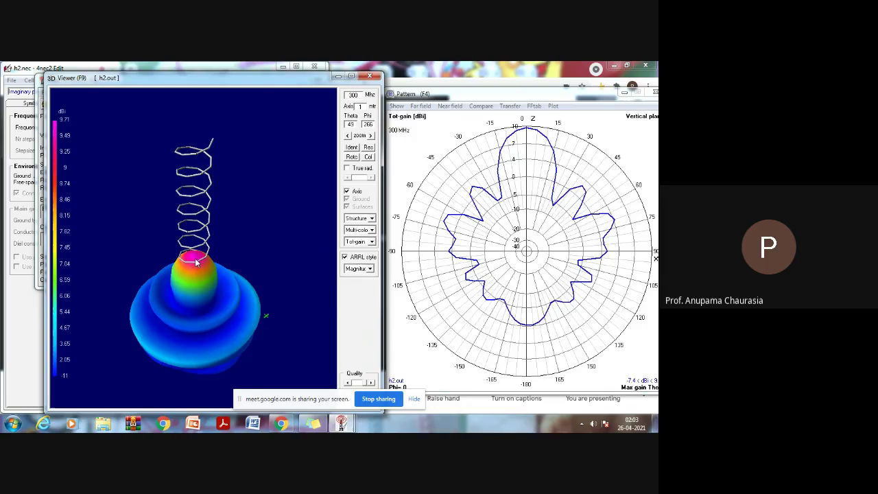
pyautogui.moveTo(233, 249); pyautogui.dragTo(260, 217)
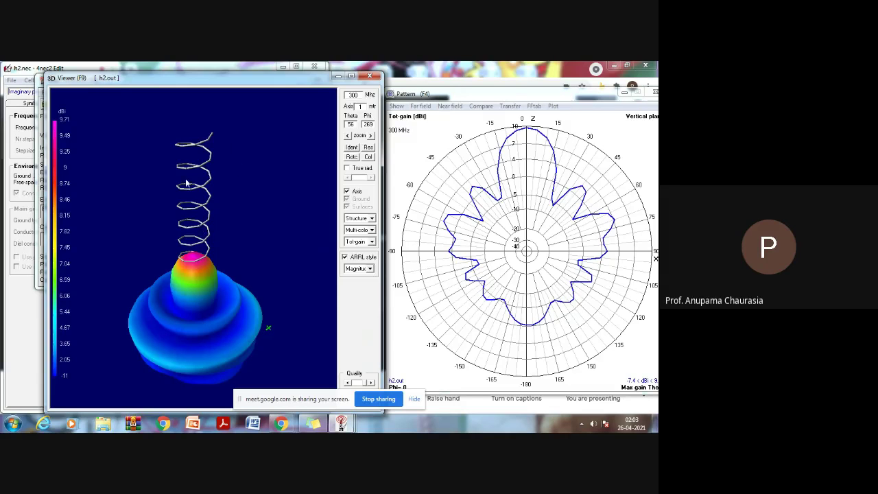
pyautogui.moveTo(269, 183)
pyautogui.mouseDown()
pyautogui.moveTo(288, 260)
pyautogui.moveTo(282, 184)
pyautogui.mouseUp()
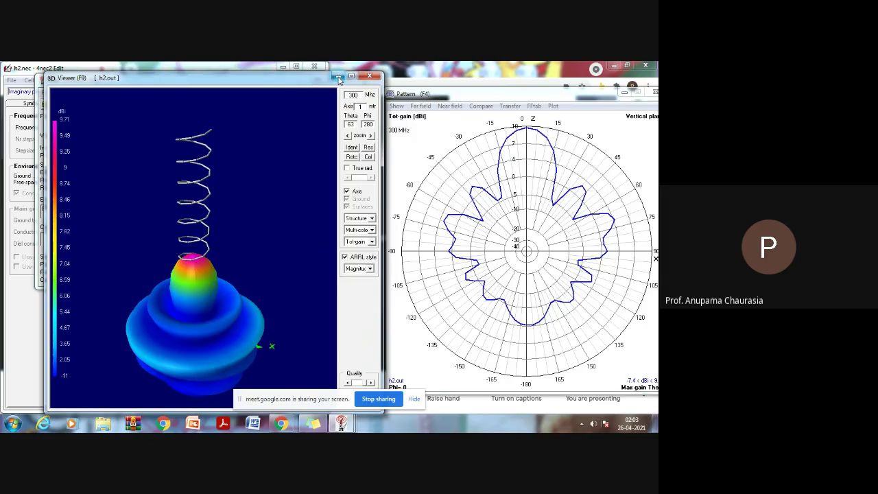
# - Return to the model editor and change the ground environment to Perfect gnd
pyautogui.click(338, 77)
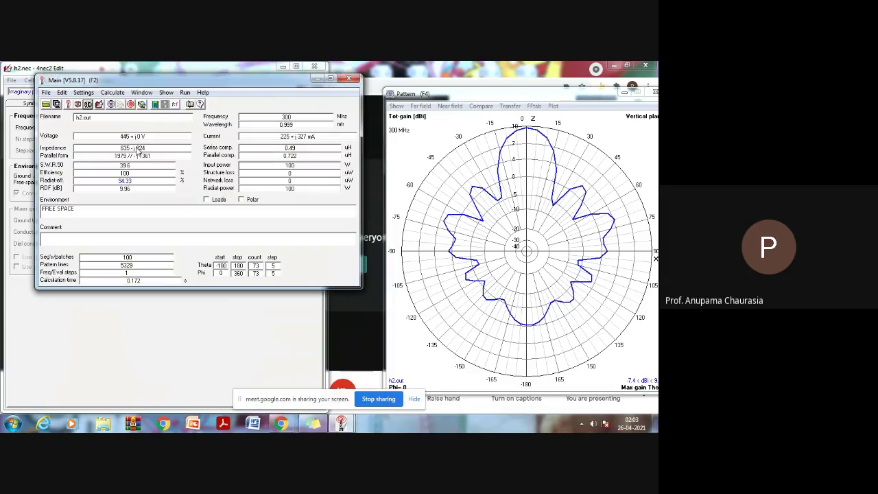
pyautogui.click(341, 424)
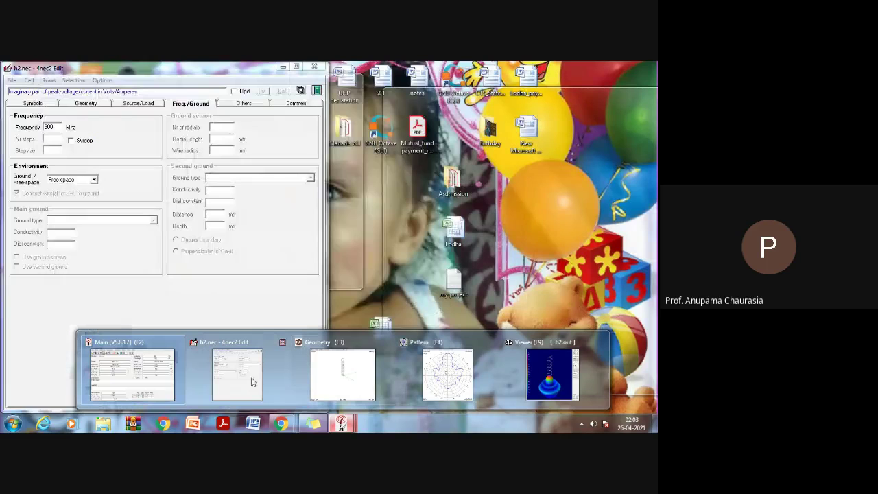
pyautogui.click(252, 382)
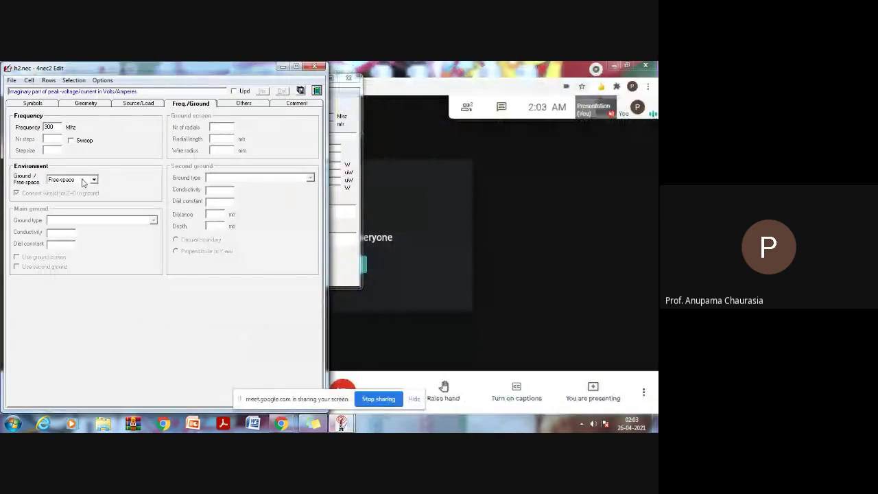
pyautogui.click(93, 180)
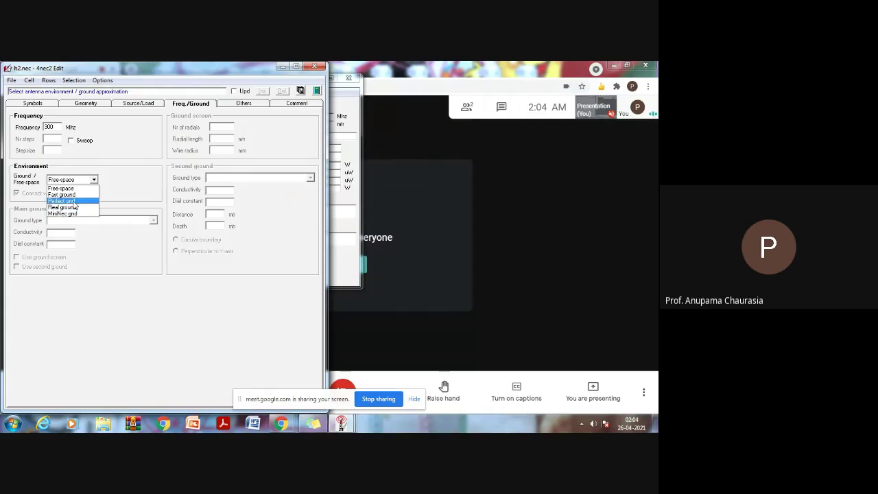
pyautogui.click(74, 202)
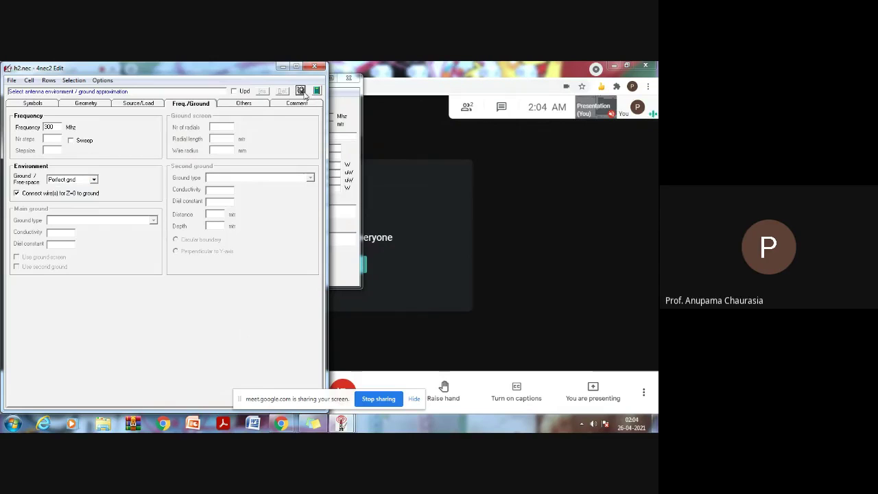
pyautogui.click(301, 90)
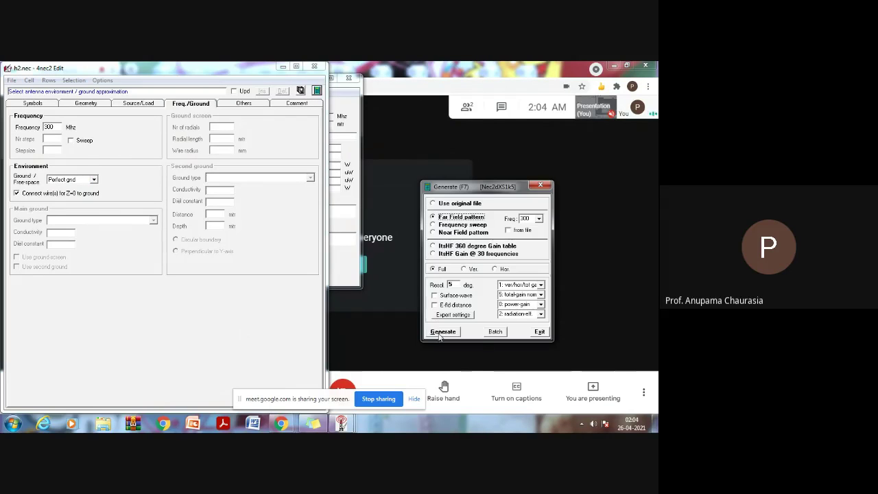
# - Run the perfect-ground calculation and view its 3D pattern as a transparent multicolour surface
pyautogui.click(442, 332)
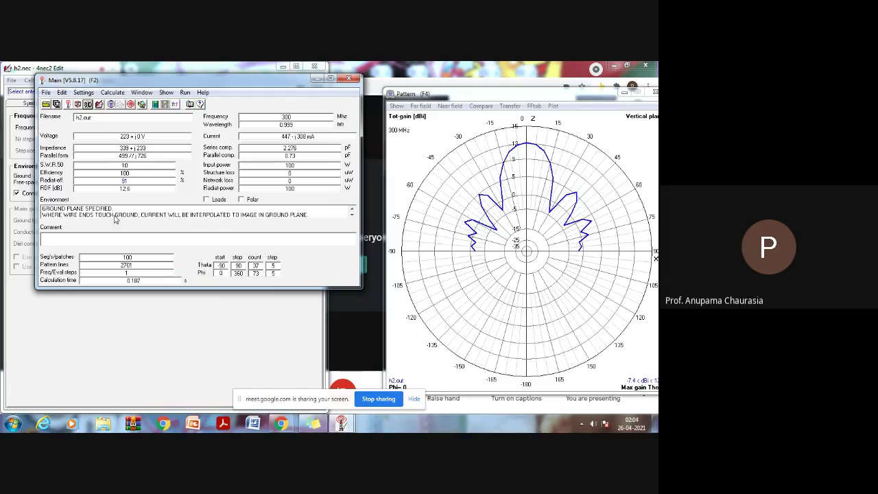
pyautogui.click(88, 105)
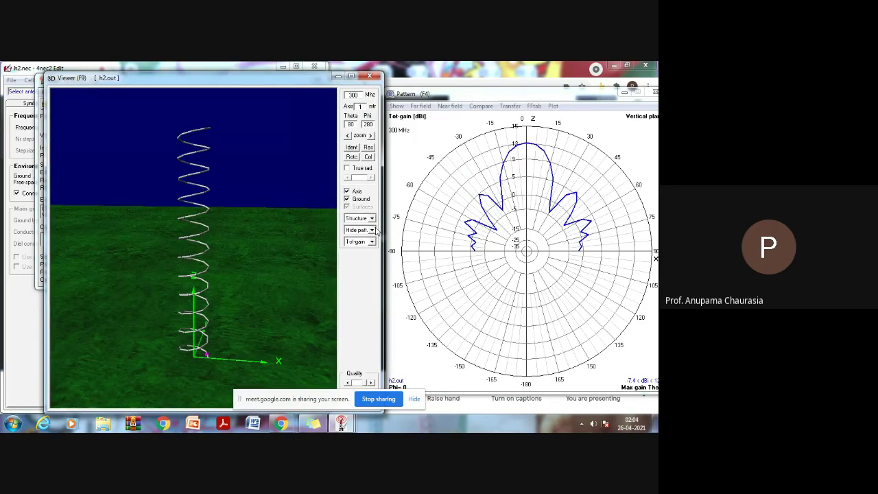
pyautogui.click(372, 230)
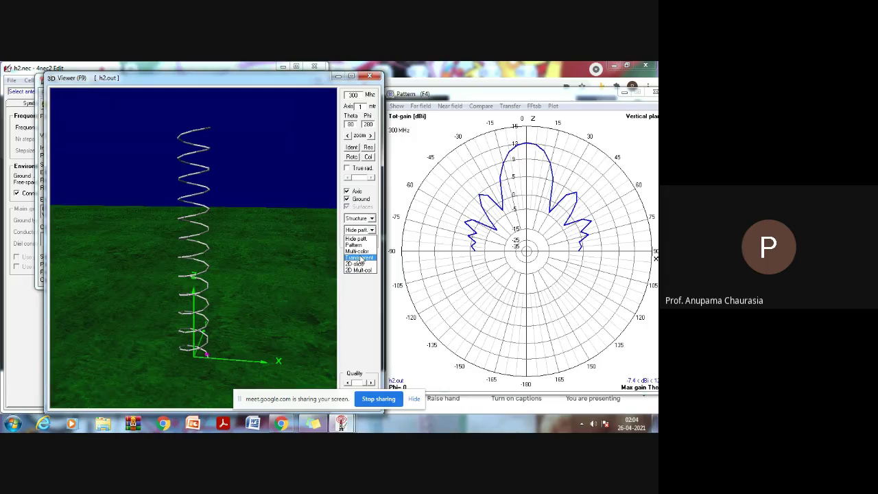
pyautogui.click(361, 258)
pyautogui.click(371, 231)
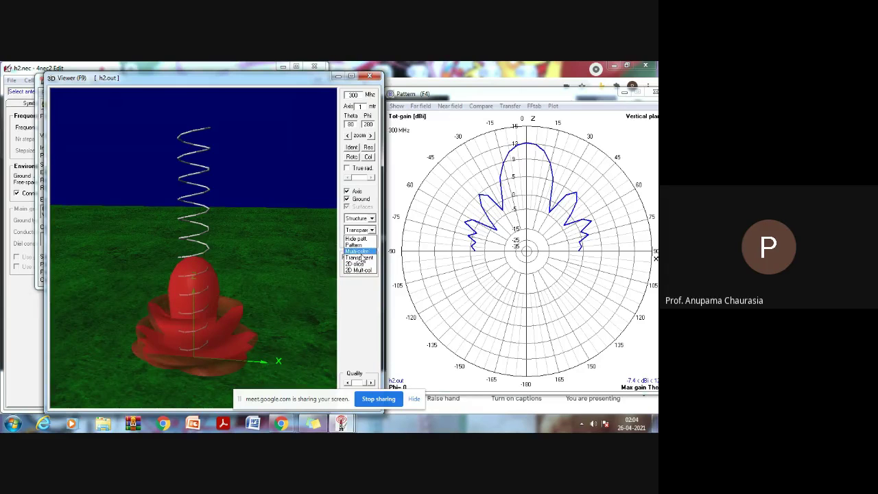
pyautogui.click(360, 252)
pyautogui.moveTo(291, 289); pyautogui.dragTo(250, 251)
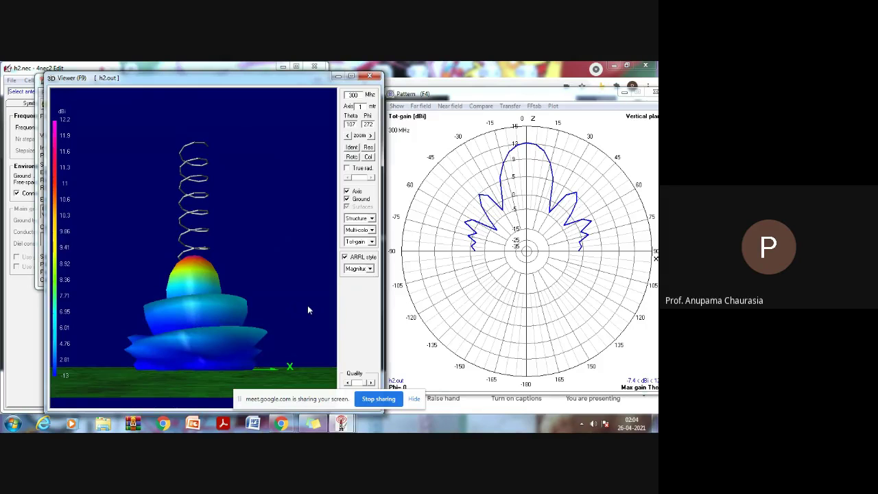
# - Minimize the 3D viewer and bring up the 4nec2 window thumbnails
pyautogui.click(338, 76)
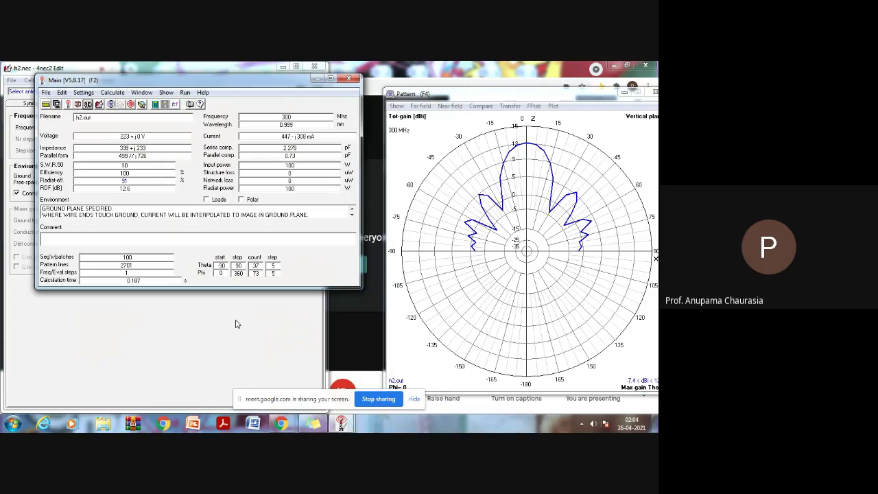
pyautogui.click(341, 423)
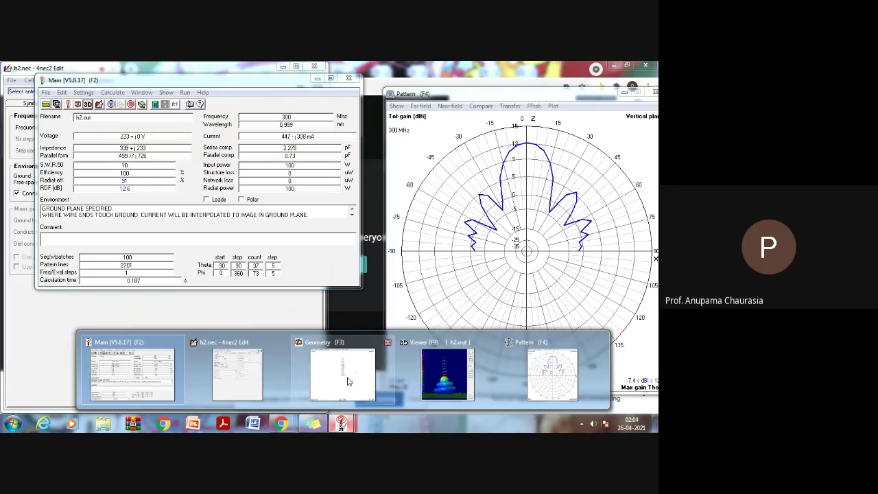